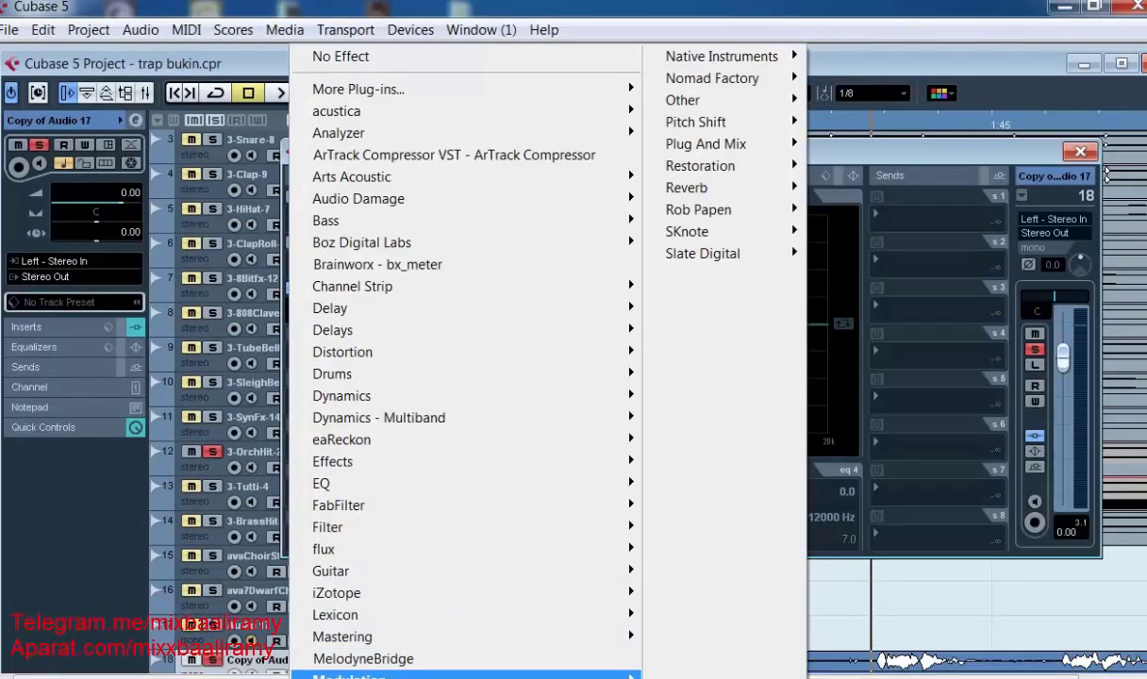
Step: Insert the Doubler4 Mono/Stereo modulation plug-in on the Copy of Audio 17 channel and audition it with the clip indicator cleared
mouse_move(339, 676)
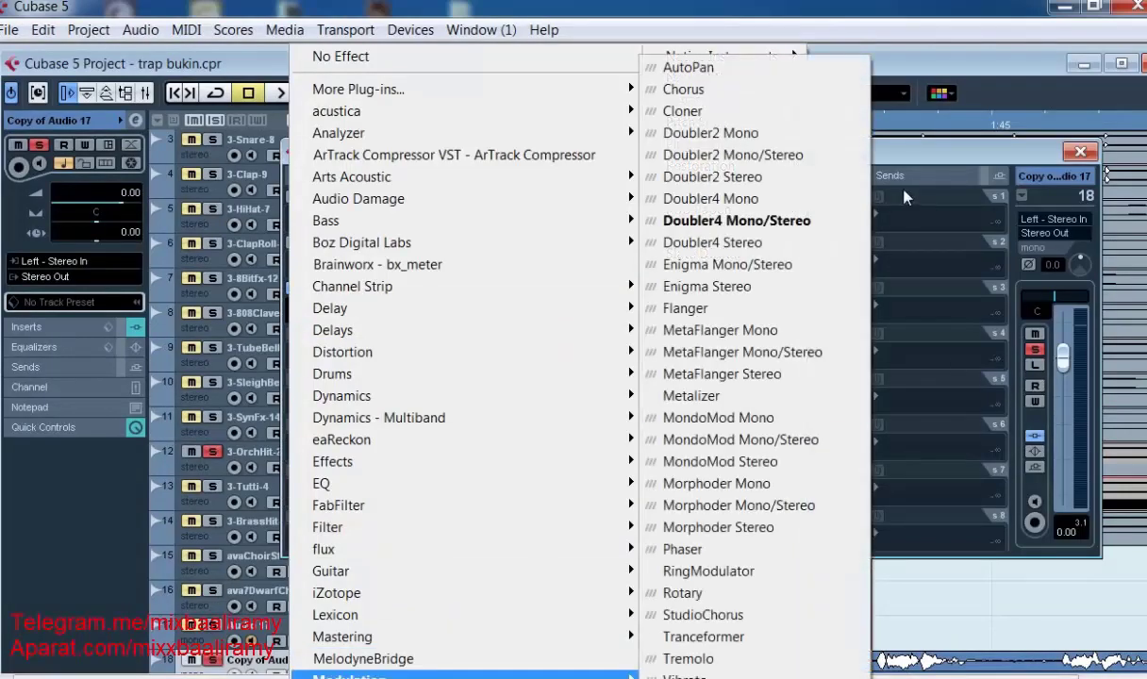
left_click(788, 220)
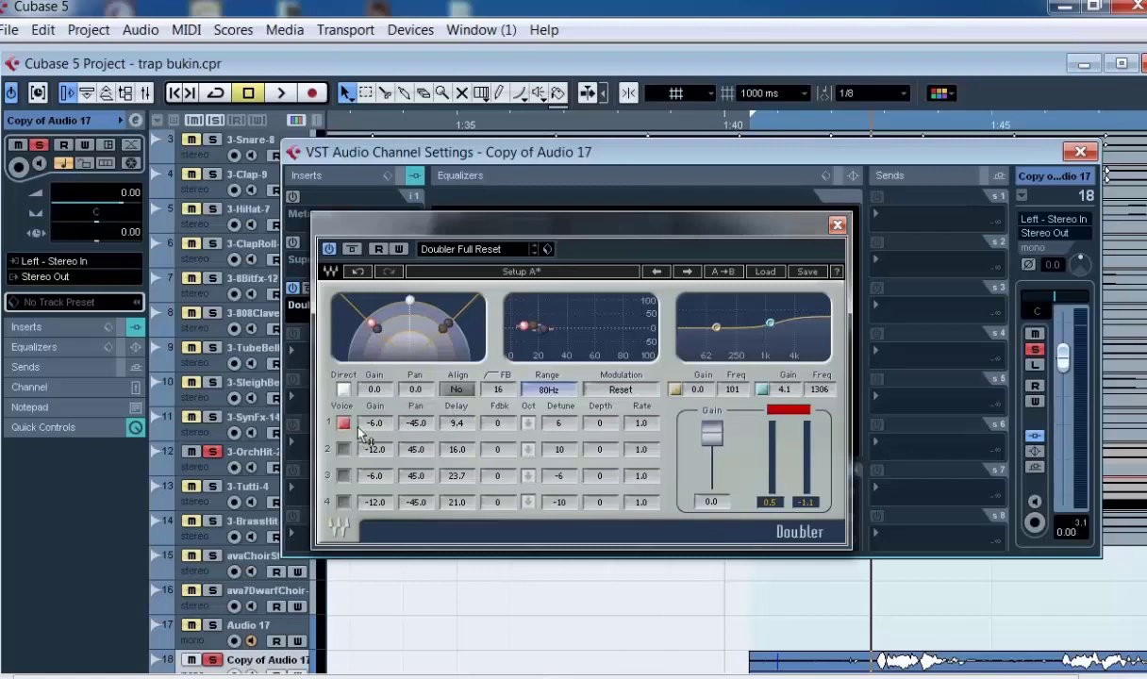
left_click(779, 412)
key("space")
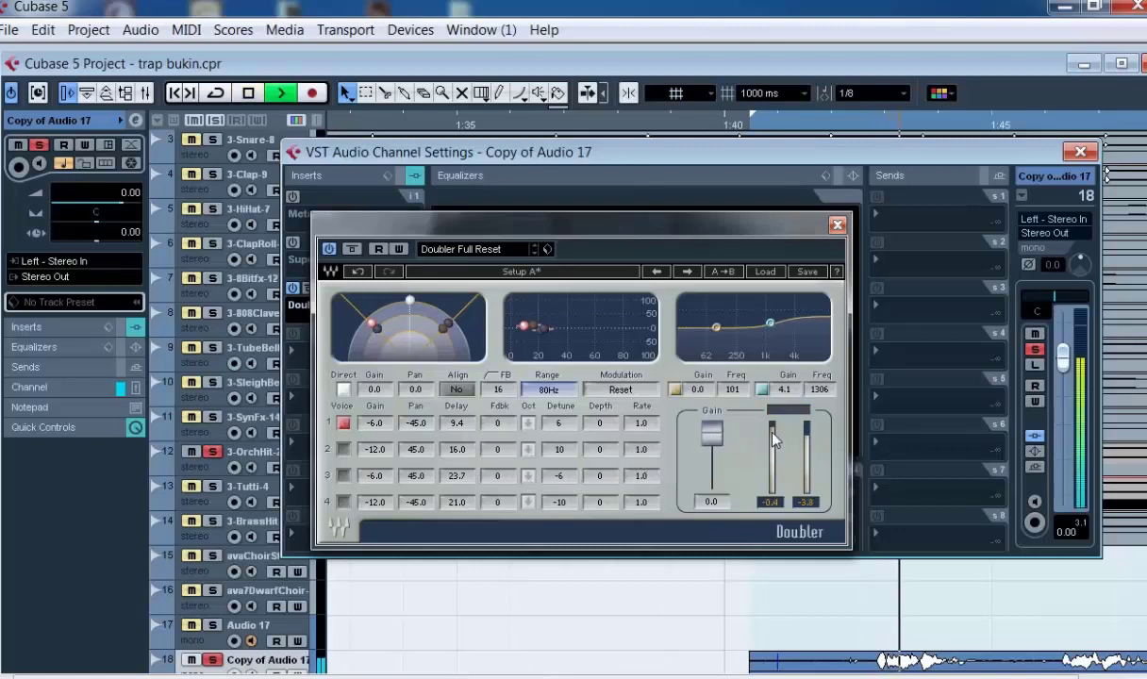
key("space")
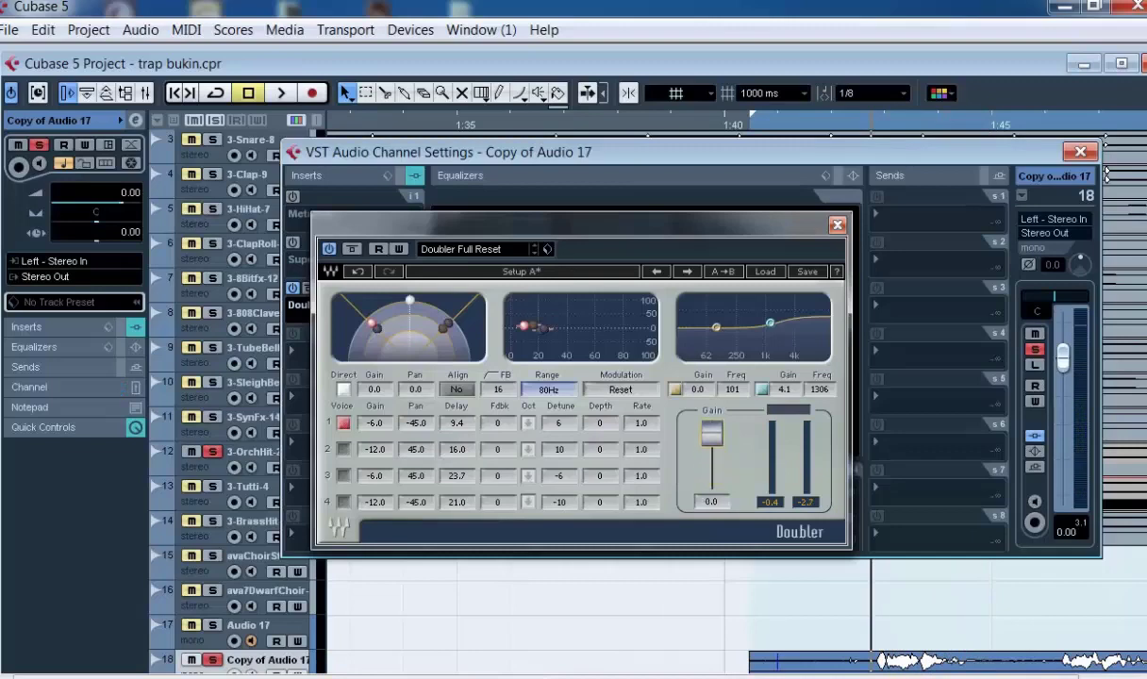
Step: Keep voice 1 enabled, audition it at gain 0.0, and reduce its gain to -21.7 while checking playback
left_click(343, 424)
left_click(343, 424)
left_click_drag(374, 423, 374, 377)
key("space")
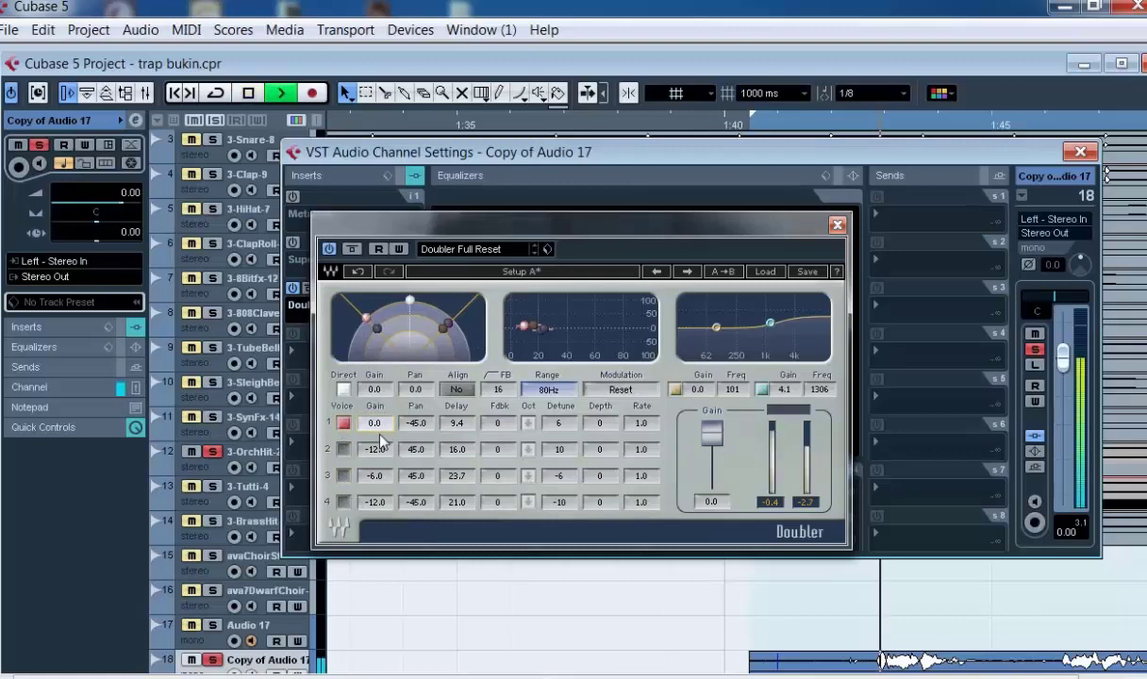
mouse_move(376, 425)
left_mouse_down()
mouse_move(375, 510)
mouse_move(369, 418)
left_mouse_up()
key("space")
key("space")
key("space")
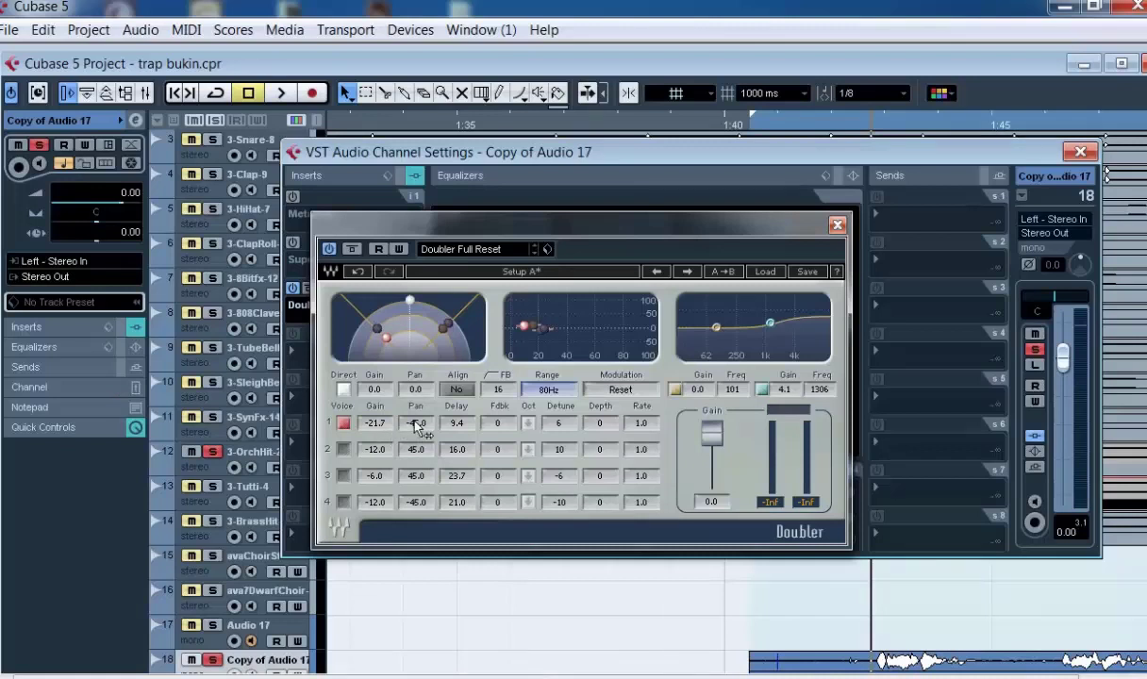
Step: Set voice 1's pan to -16.0 and delay to 7.3, keeping its feedback at 0
mouse_move(415, 423)
left_mouse_down()
mouse_move(421, 390)
mouse_move(414, 416)
left_mouse_up()
mouse_move(462, 428)
left_mouse_down()
mouse_move(505, 425)
mouse_move(456, 409)
mouse_move(456, 433)
left_mouse_up()
left_click(498, 424)
left_click_drag(498, 423, 498, 460)
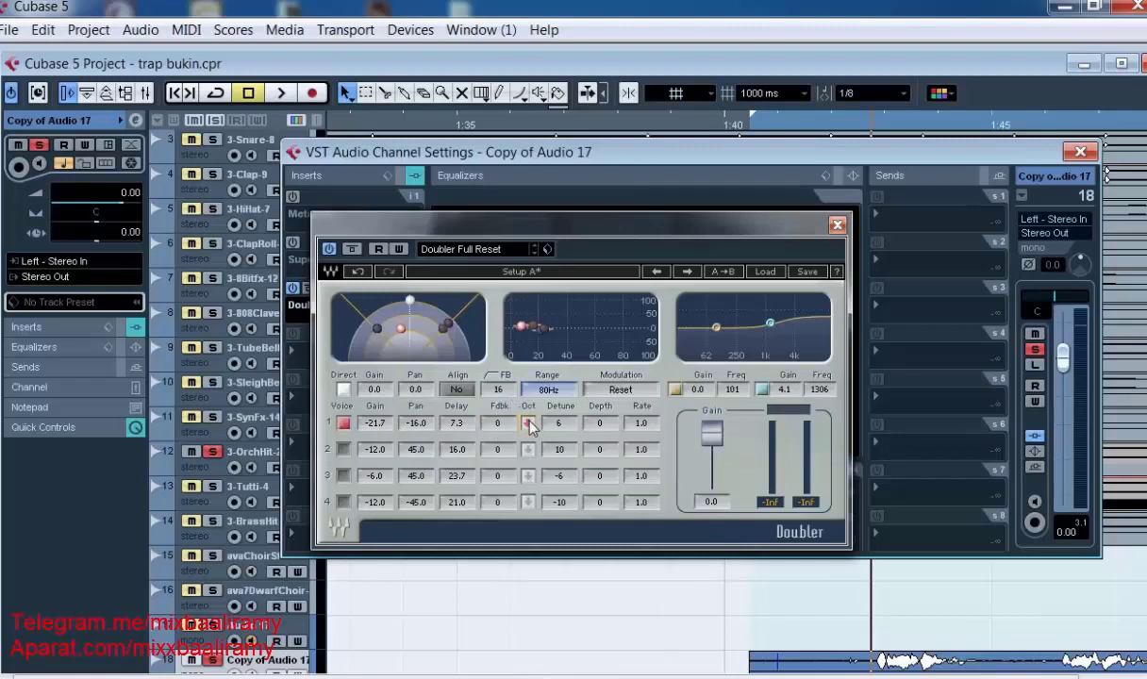
Step: Try the octave-down option on voice 1 during playback and switch it back off
key("space")
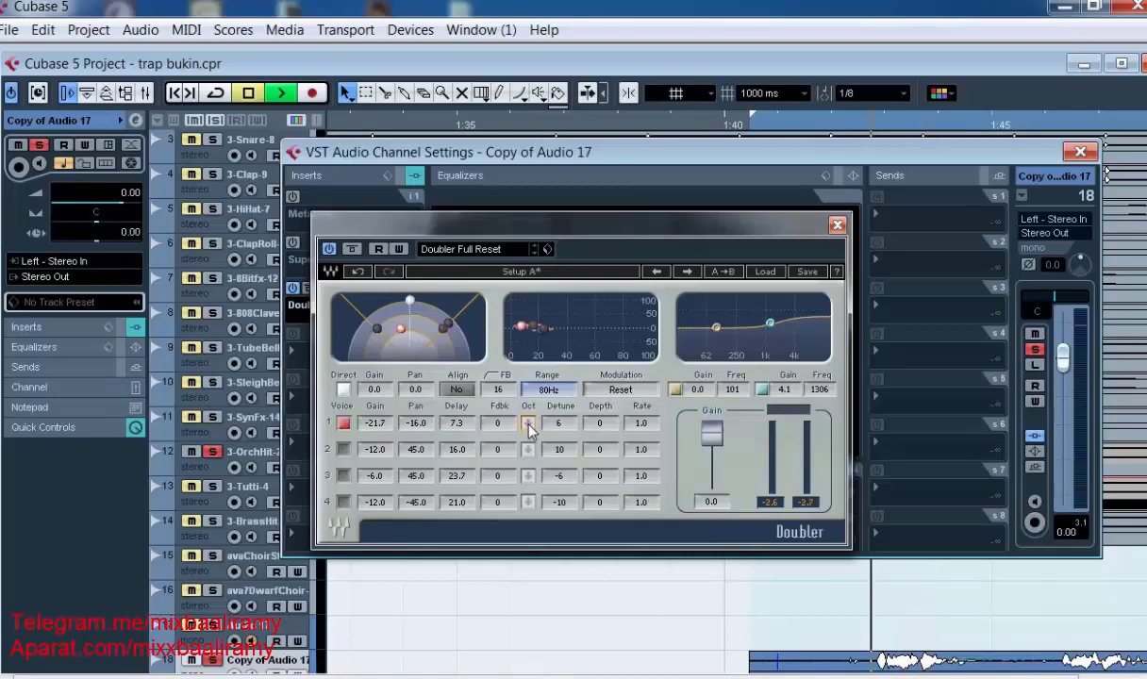
left_click(528, 425)
key("space")
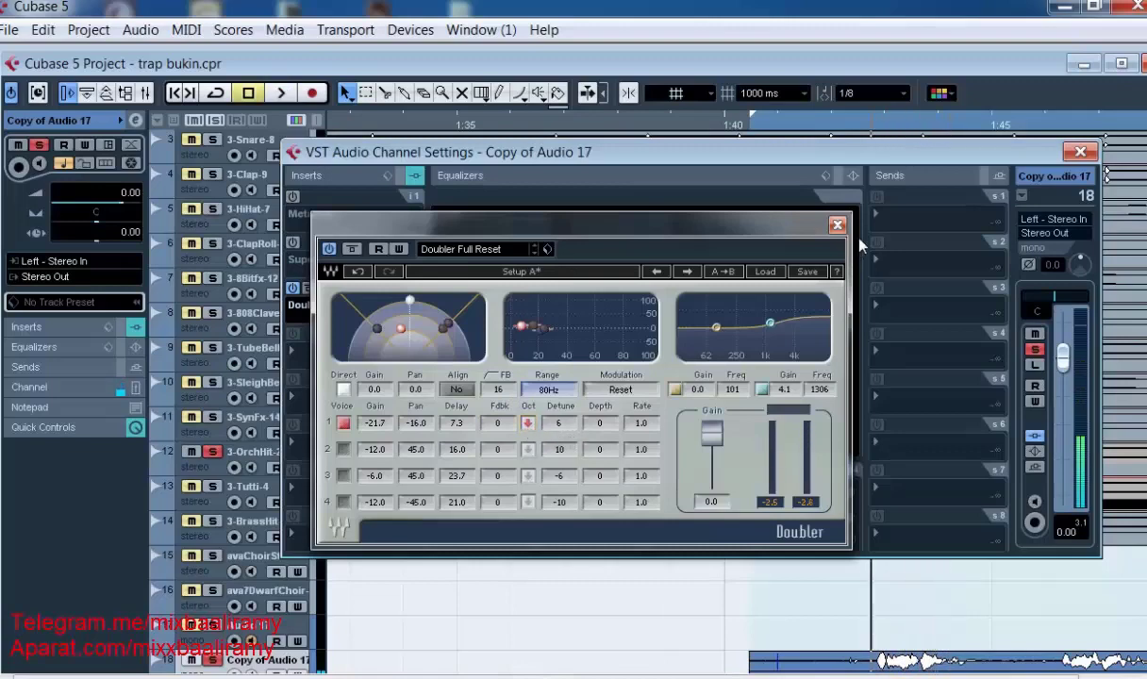
left_click(529, 425)
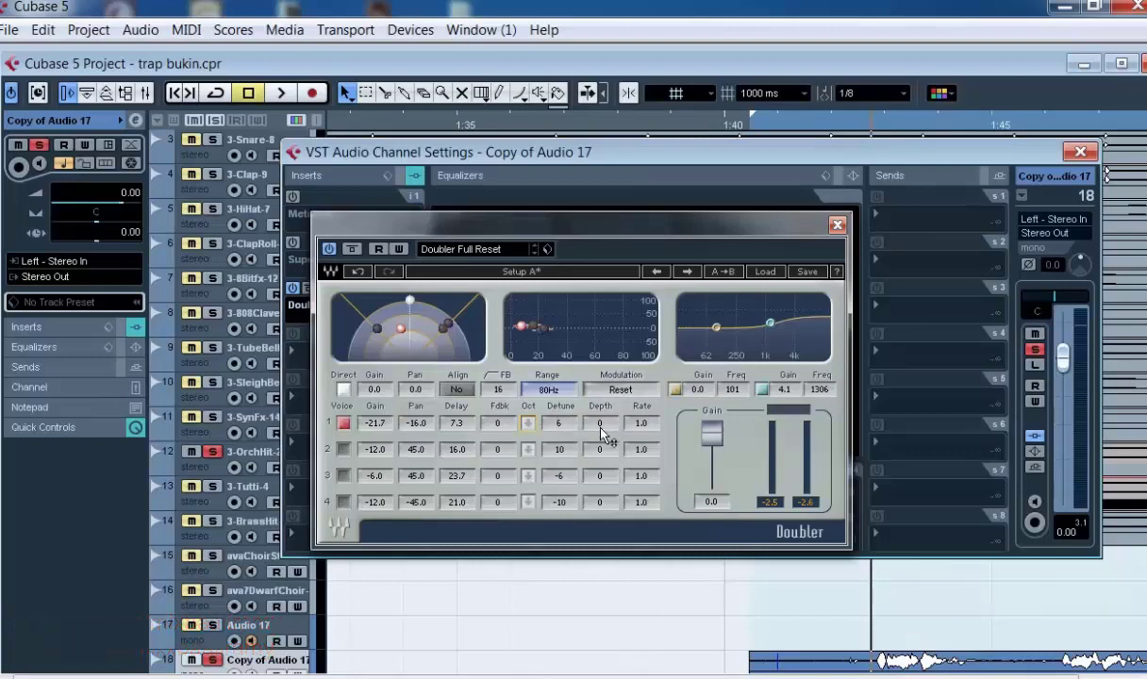
Step: Try voice 1's modulation at depths of 200 and -46 and a rate of 400.0
left_click_drag(601, 425, 600, 377)
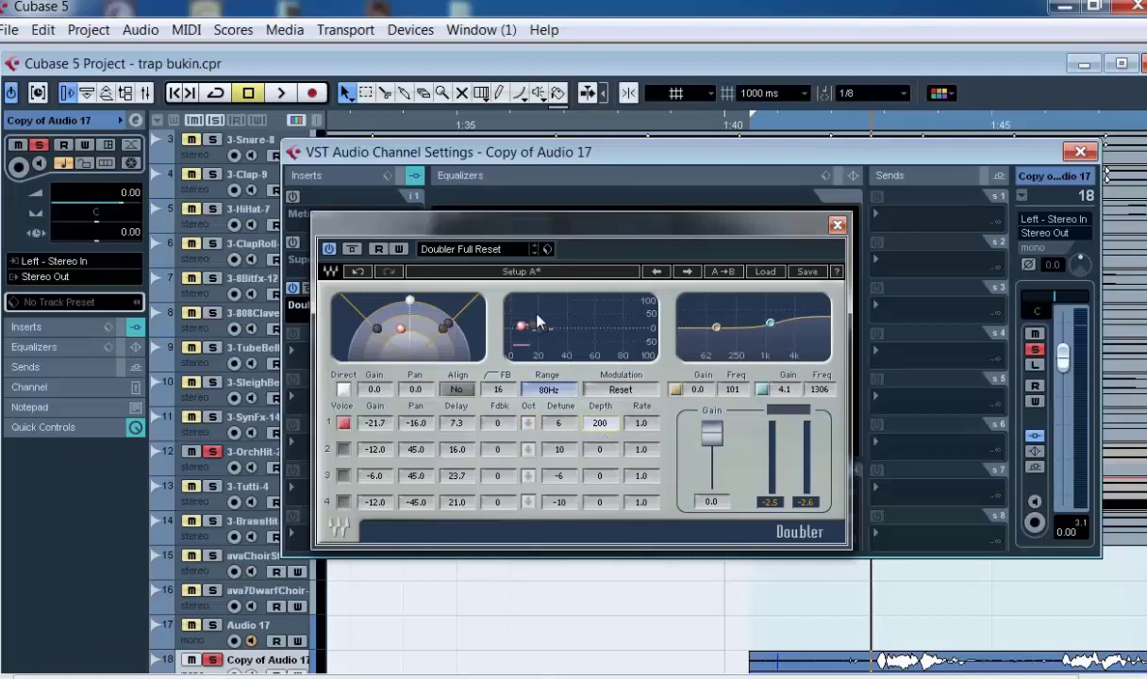
left_click(591, 425)
type("-58")
key("Return")
left_click_drag(601, 423, 601, 435)
left_click_drag(601, 423, 638, 373)
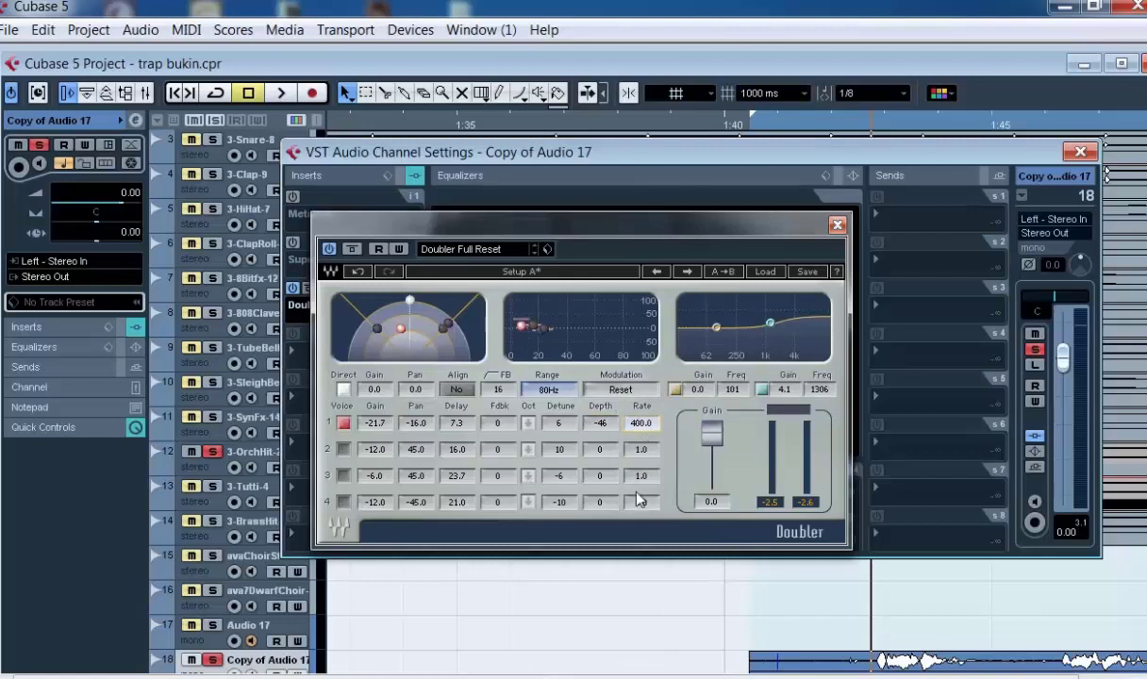
Step: Set voice 1's modulation rate to 0.1 and its depth to -1
left_click(640, 427)
type("1")
left_click(639, 519)
left_click_drag(640, 427, 639, 476)
left_click(600, 422)
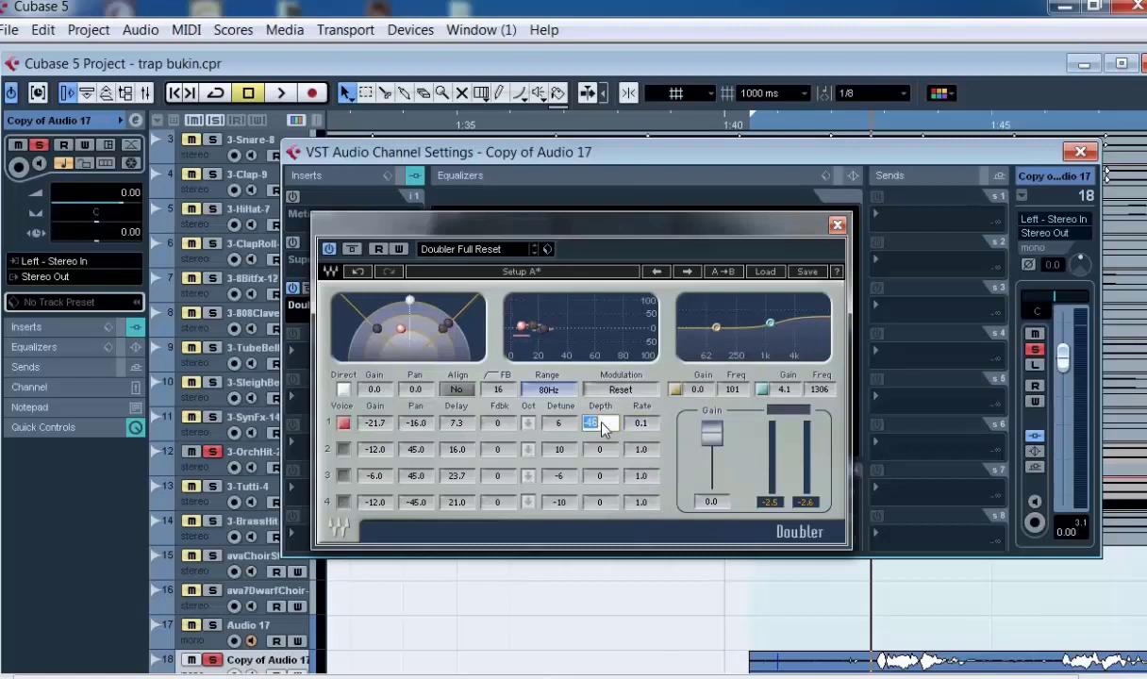
left_click_drag(601, 423, 577, 413)
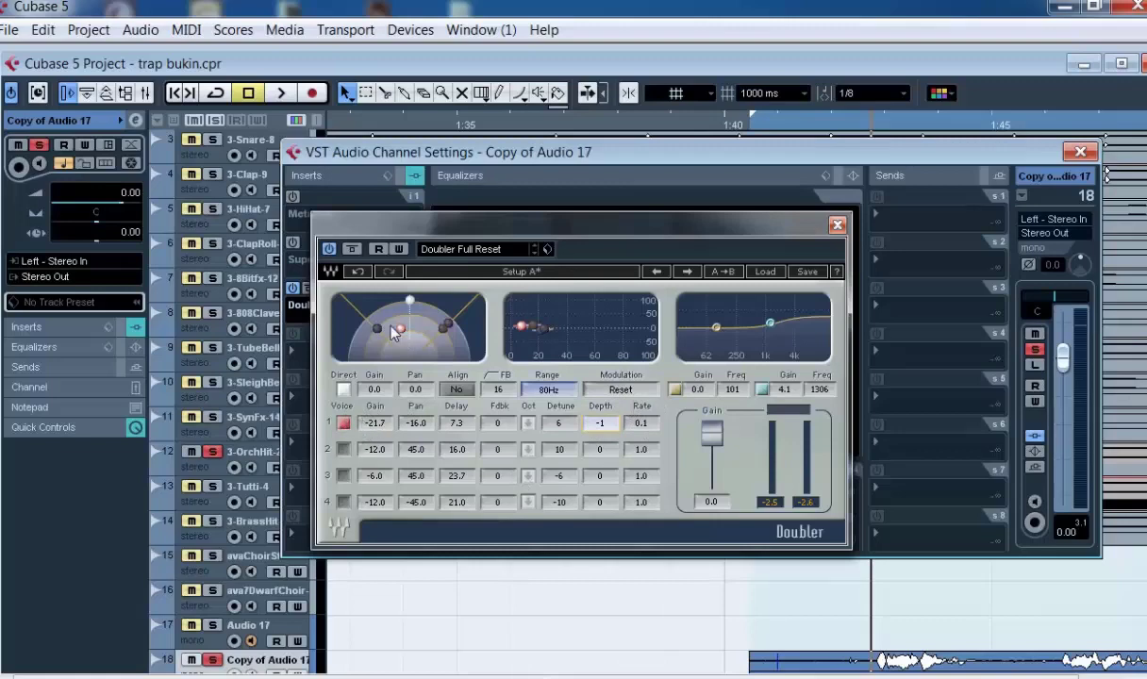
Step: Toggle the doubler voices to compare them, leaving all four voices switched off
left_click(343, 452)
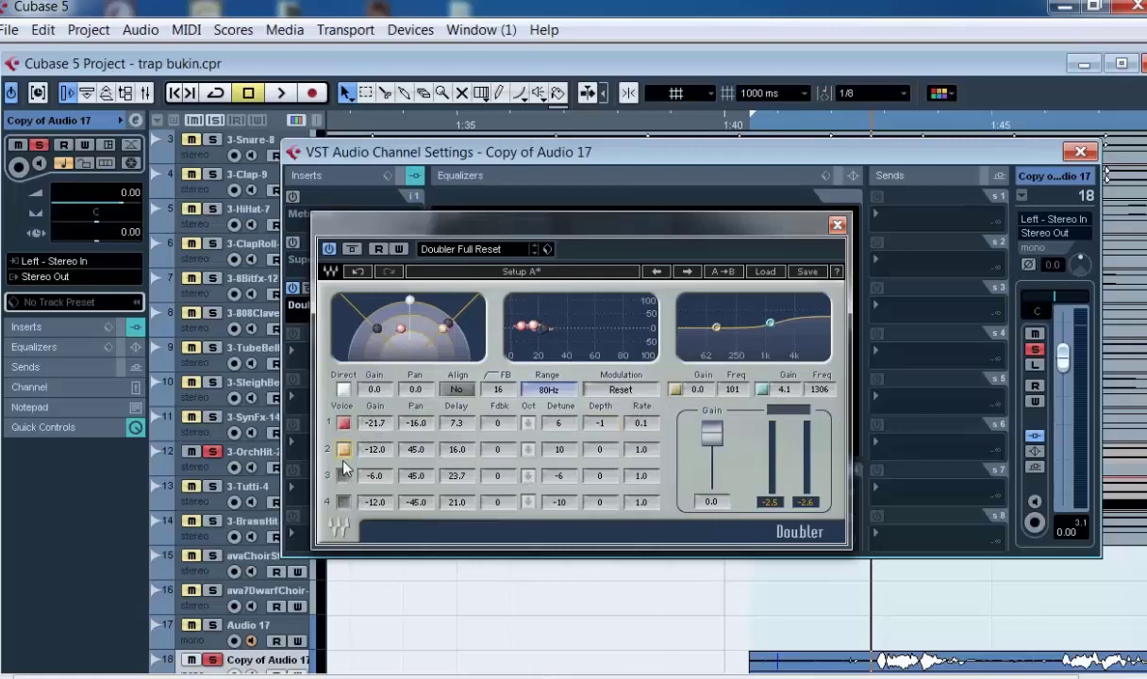
left_click(343, 472)
left_click(343, 475)
left_click(343, 449)
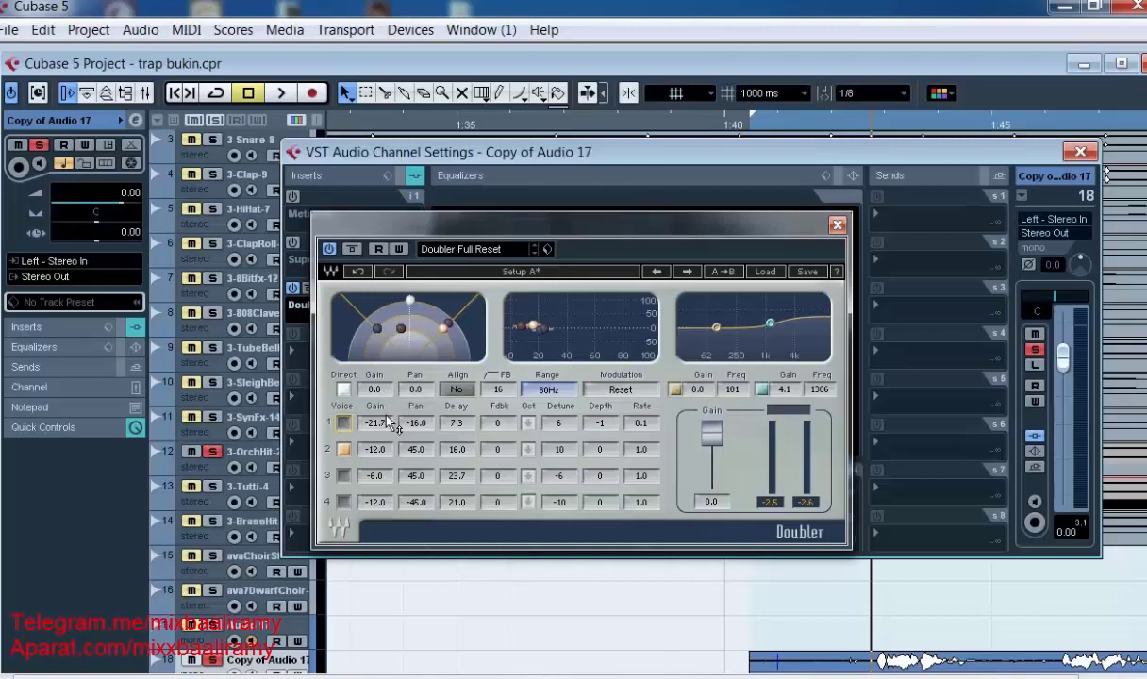
left_click(343, 450)
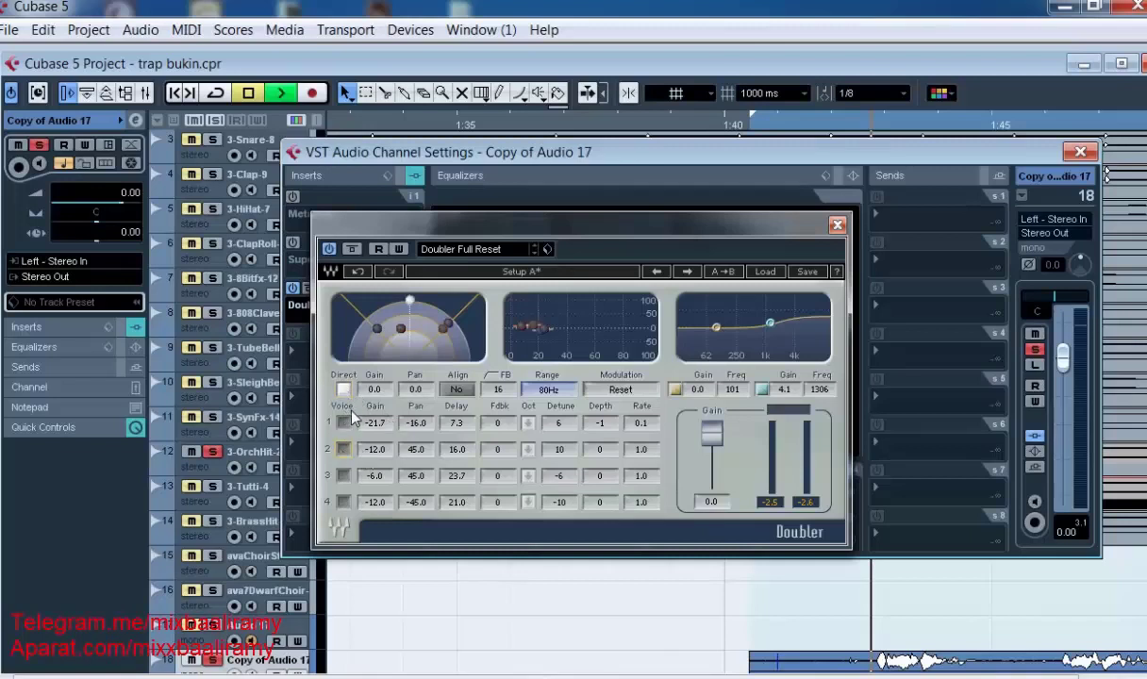
Step: Play the track and set the direct signal's gain to -13.7 and its pan to -8.5
key("space")
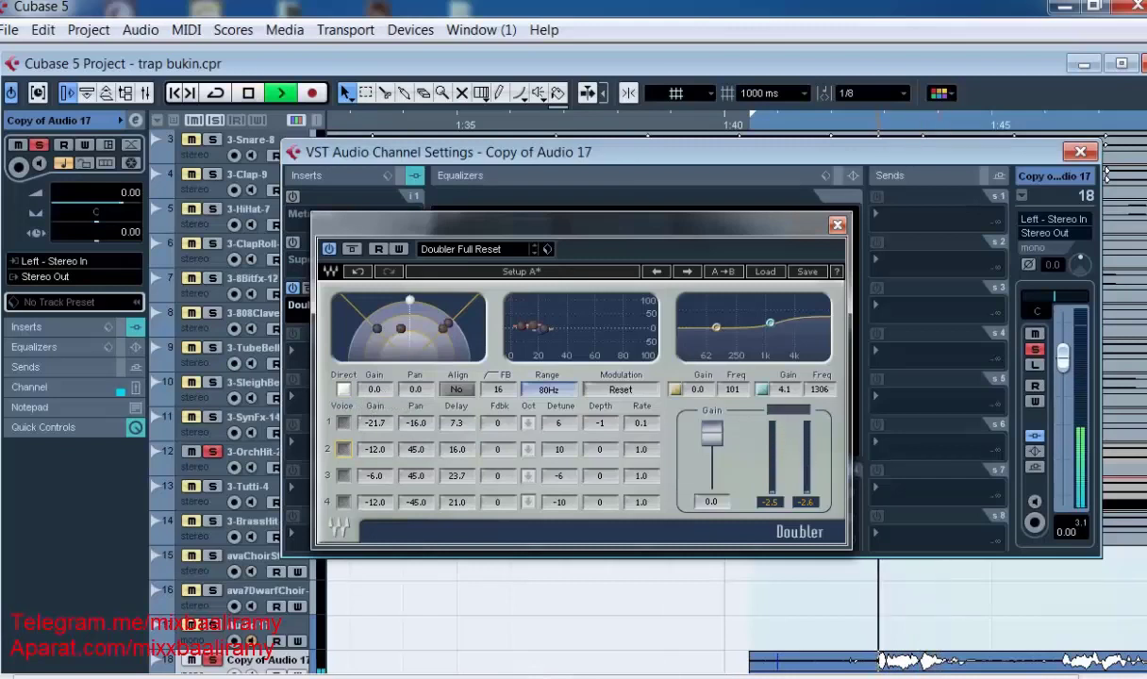
mouse_move(387, 391)
left_mouse_down()
mouse_move(387, 429)
mouse_move(415, 389)
mouse_move(373, 390)
left_mouse_up()
left_click_drag(415, 426, 398, 376)
key("space")
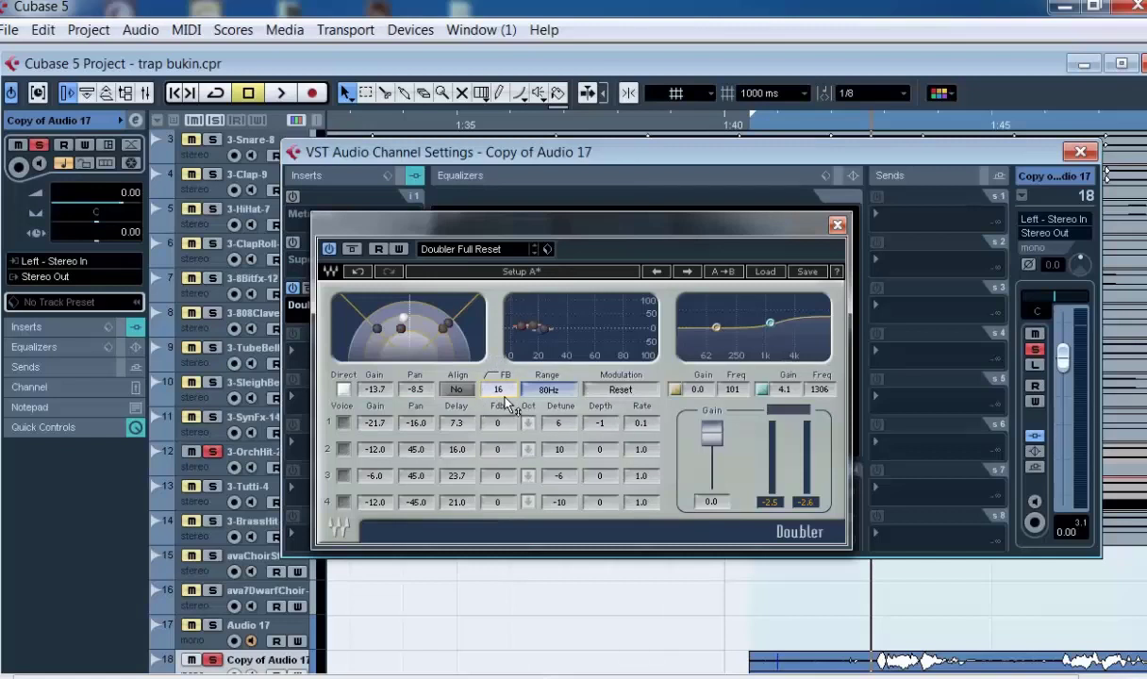
Step: Set all four voice delays to 24.7 and switch the range to 20Hz and back to 80Hz
left_click_drag(504, 397, 497, 424)
left_click_drag(547, 395, 551, 396)
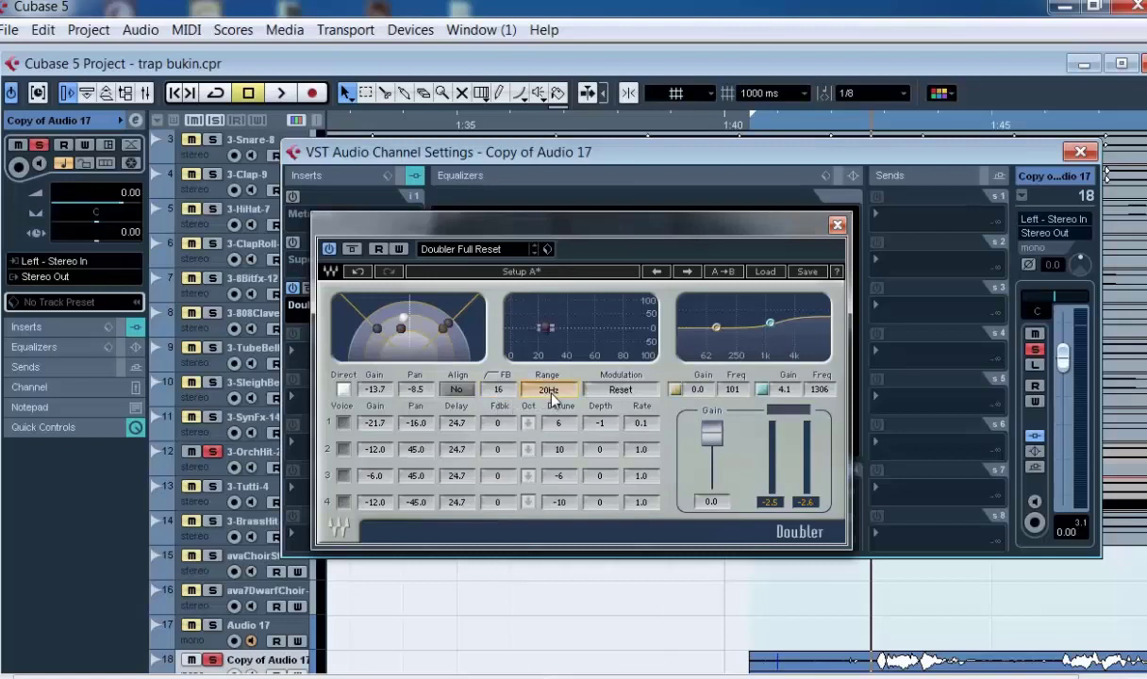
left_click(552, 394)
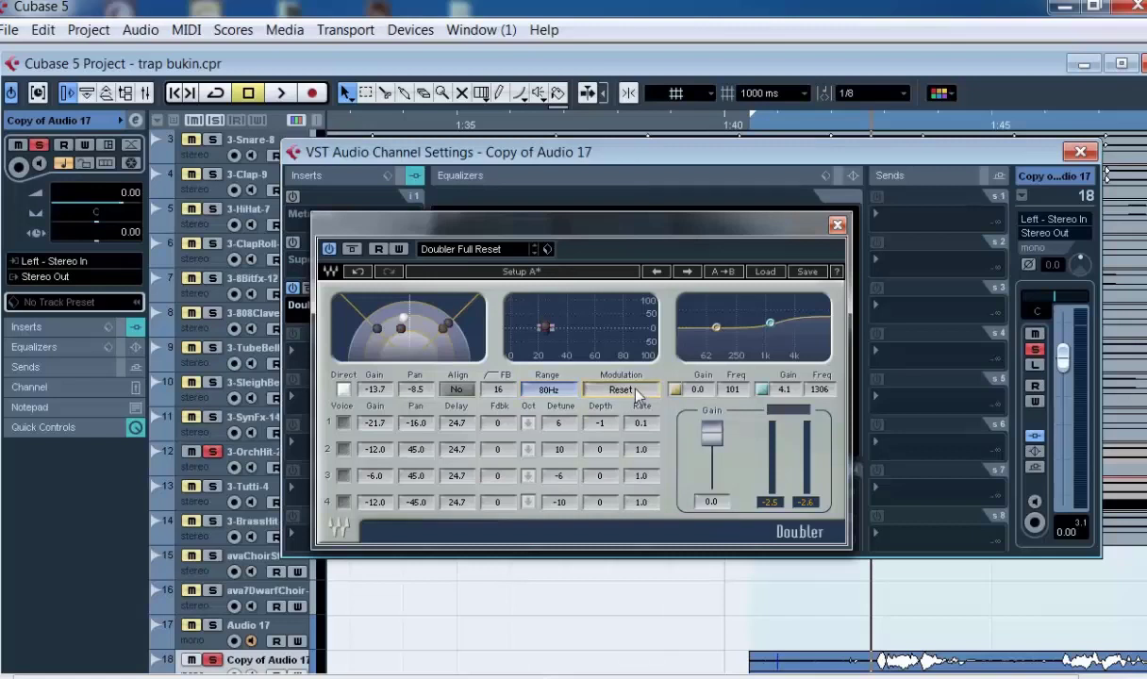
Step: Toggle the low EQ band off and on, and set its frequency to 77 and gain to -88.0
left_click(676, 389)
left_click(678, 390)
left_click(677, 389)
left_click(677, 390)
left_click_drag(733, 389, 732, 341)
left_click_drag(733, 390, 700, 438)
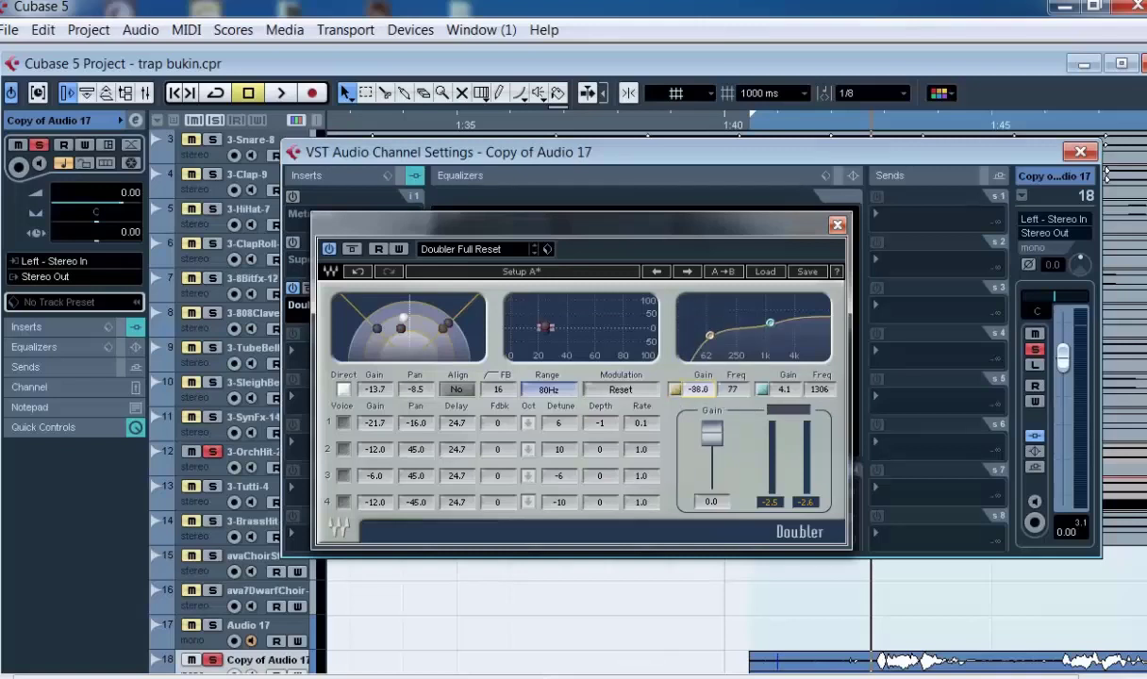
Step: Set the low EQ band's gain to 3.0, the high band's frequency to 1354, and the output gain to -4.2
left_click_drag(700, 389, 700, 387)
scroll(703, 394, "down", 1)
scroll(703, 393, "down", 1)
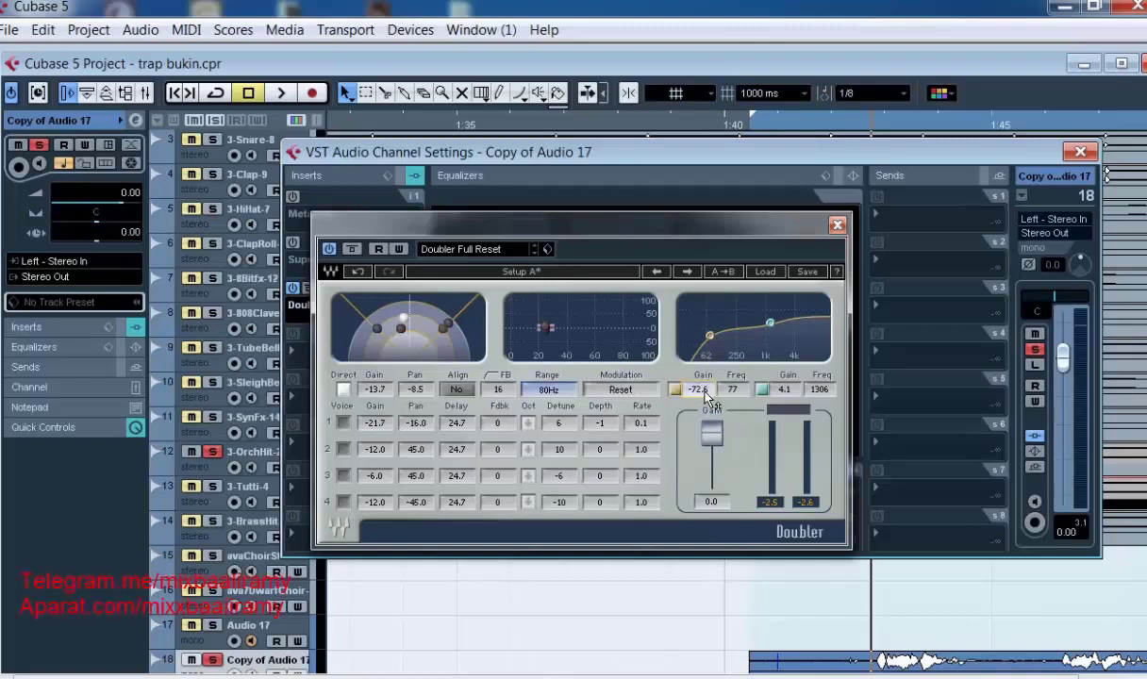
left_click_drag(705, 393, 705, 315)
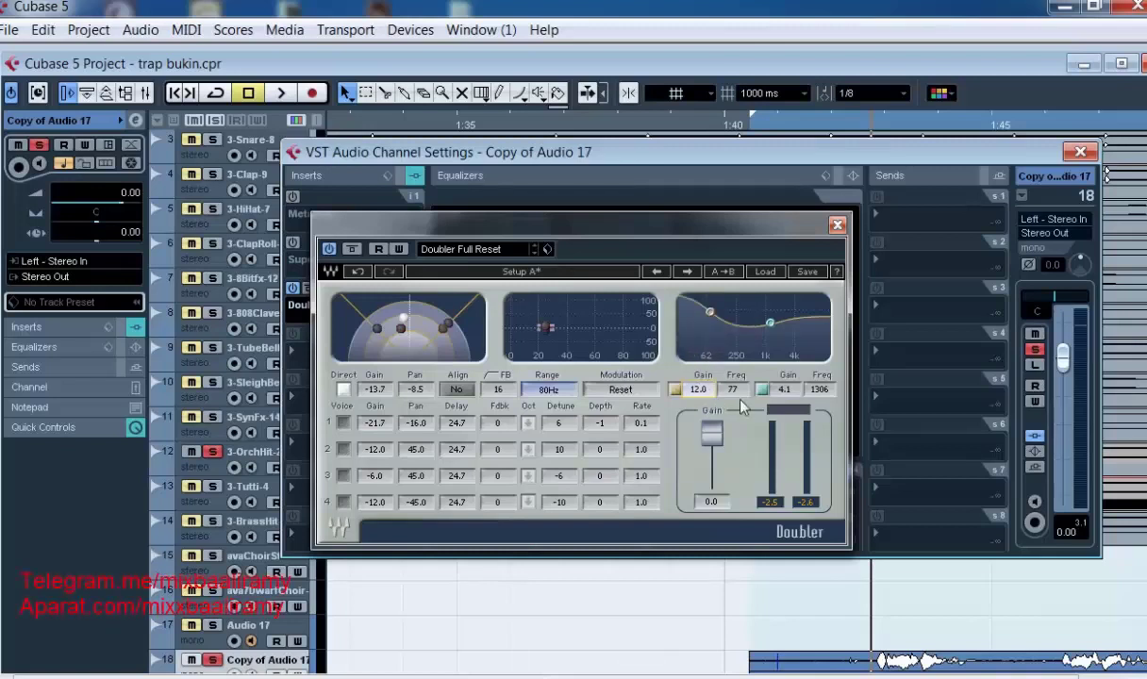
left_click_drag(810, 393, 810, 387)
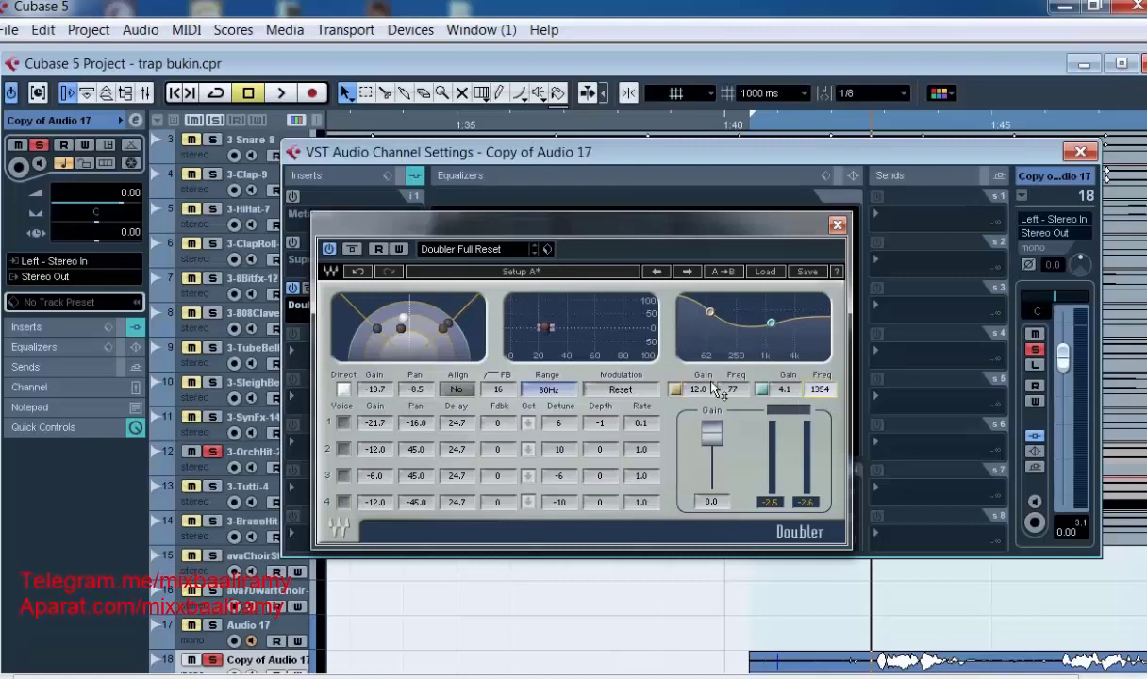
left_click_drag(713, 387, 711, 440)
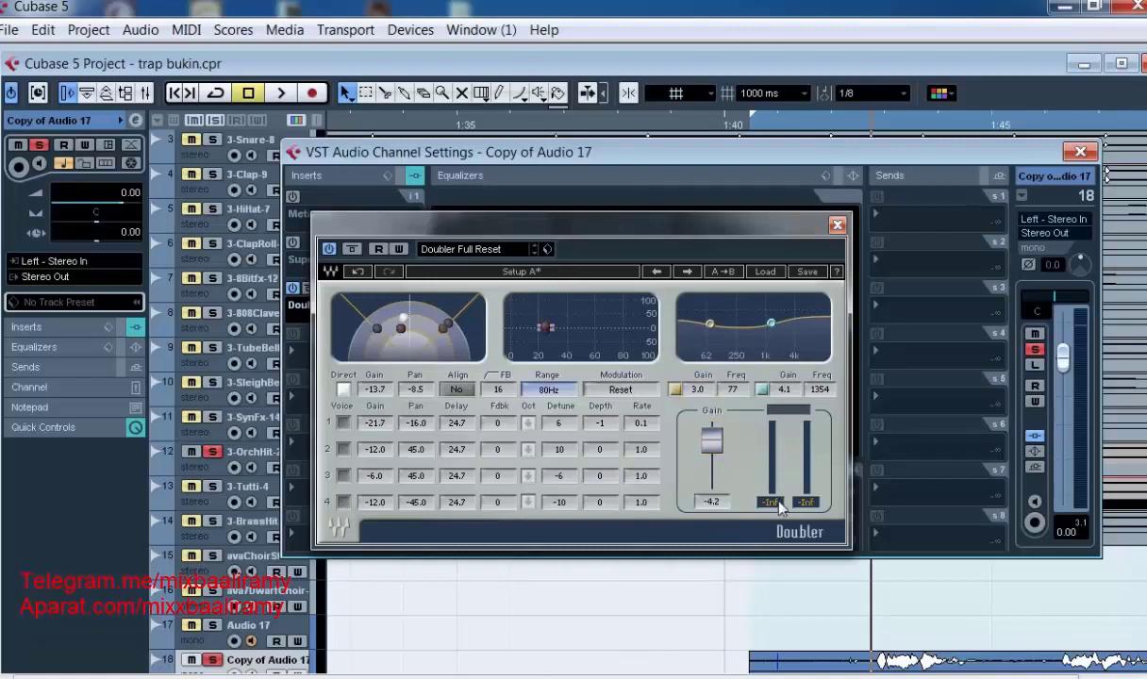